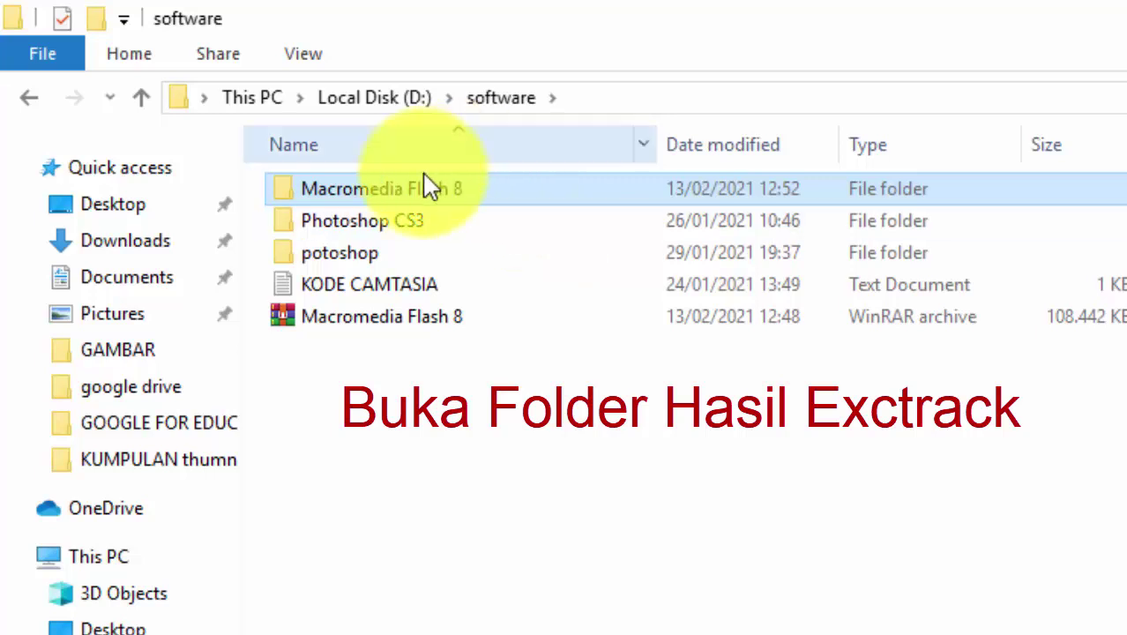
Browse into Macromedia Flash 8 > MacroFlash8 > Macromedia Flash 8 Pro
{"action": "double_click", "coordinate": [445, 201]}
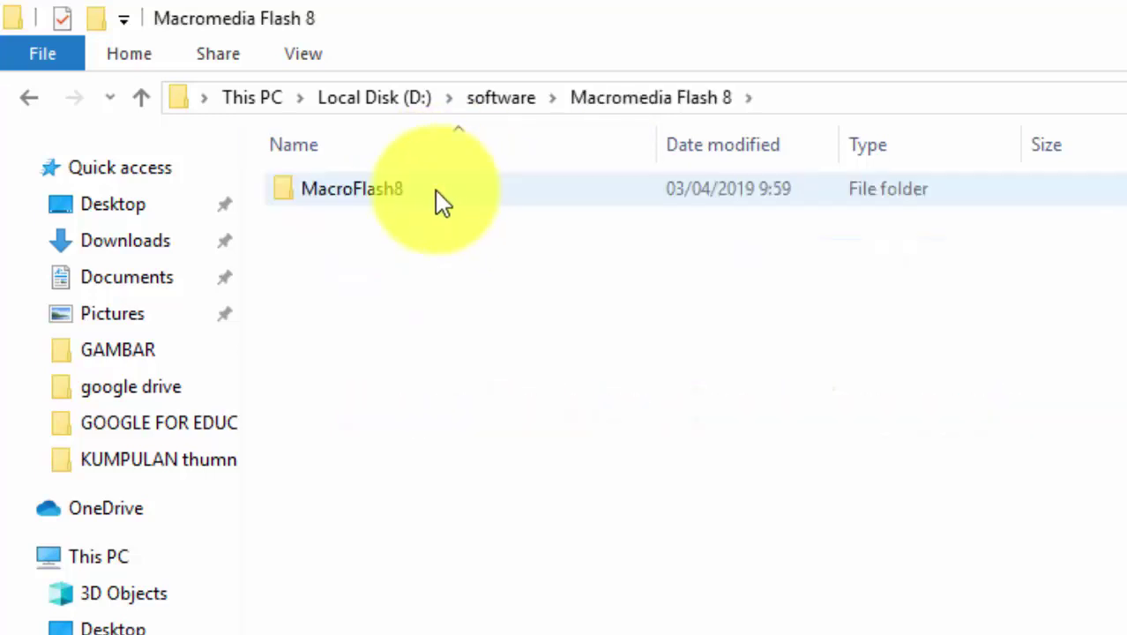
{"action": "double_click", "coordinate": [395, 199]}
{"action": "double_click", "coordinate": [395, 197]}
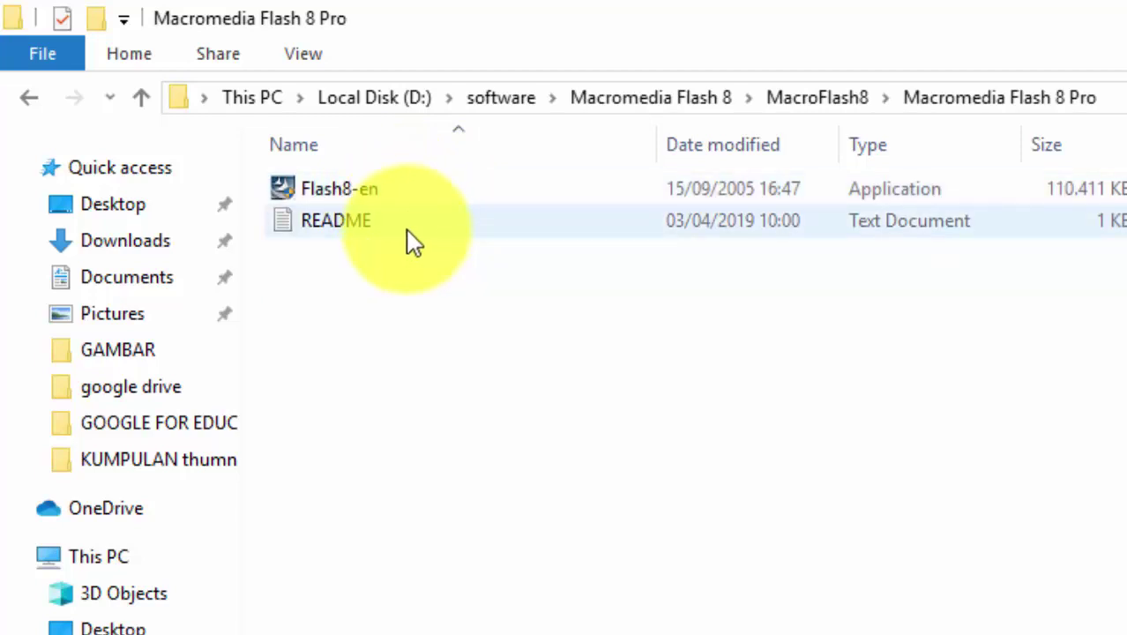
Read the serial number in README, then select the Flash8-en installer
{"action": "double_click", "coordinate": [337, 231]}
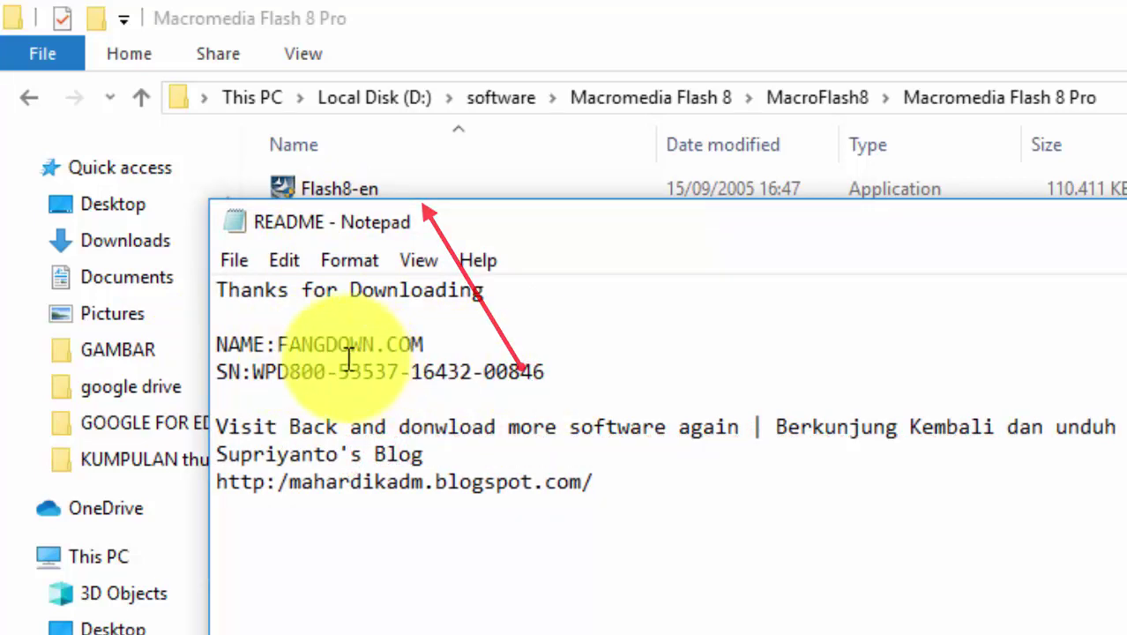
{"action": "left_click", "coordinate": [558, 25]}
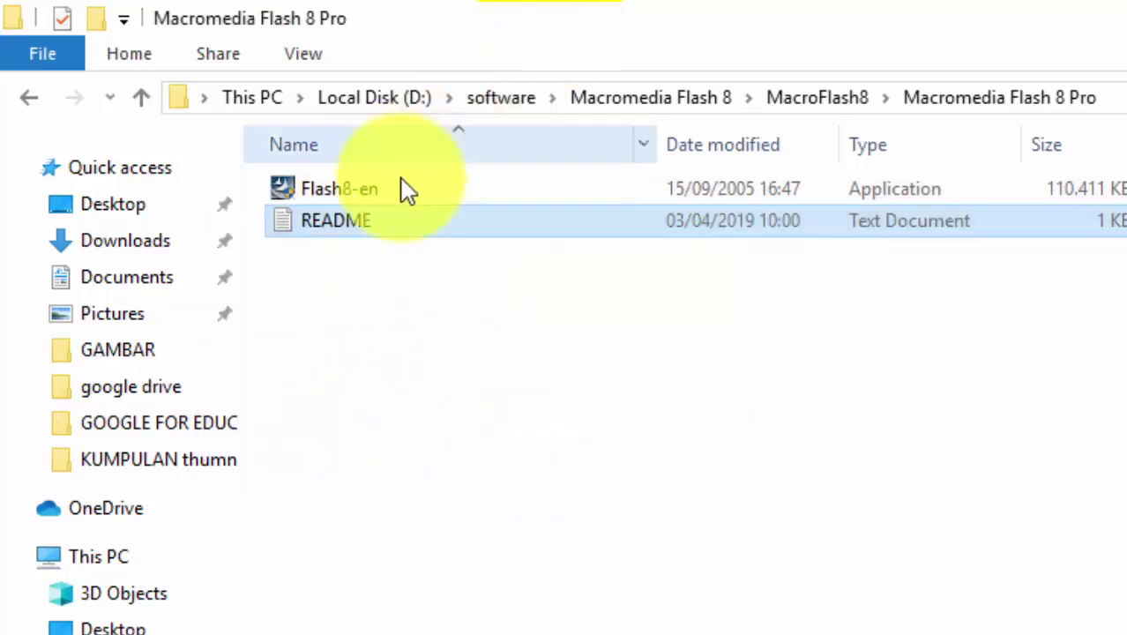
{"action": "left_click", "coordinate": [350, 201]}
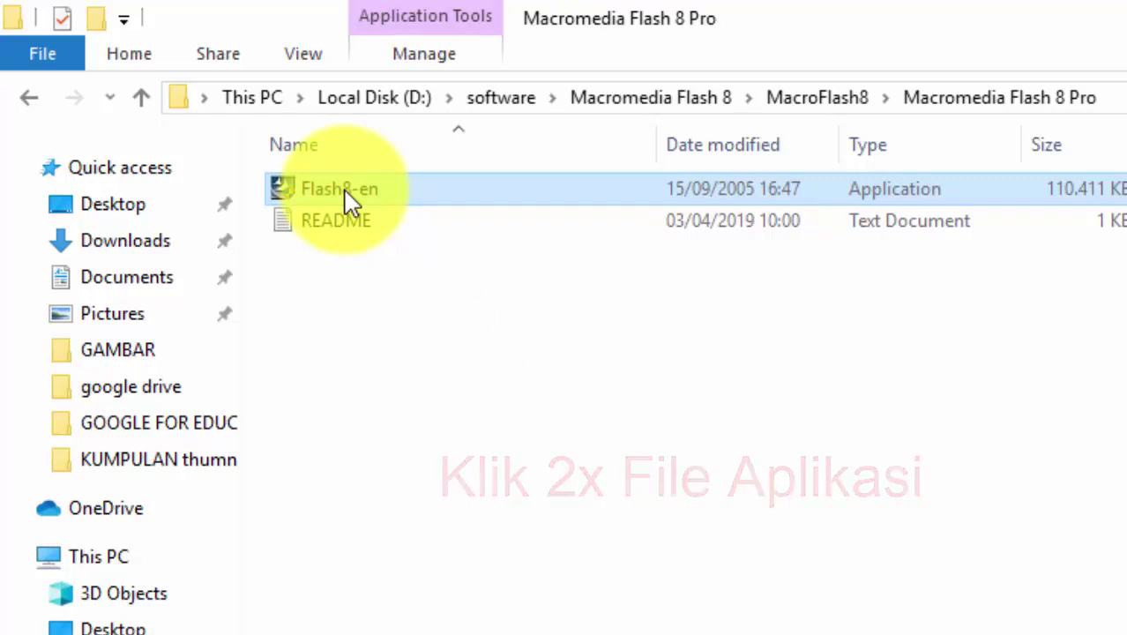
Install Flash8-en with the default destination folder and Flash Player, then finish the wizard
{"action": "double_click", "coordinate": [350, 201]}
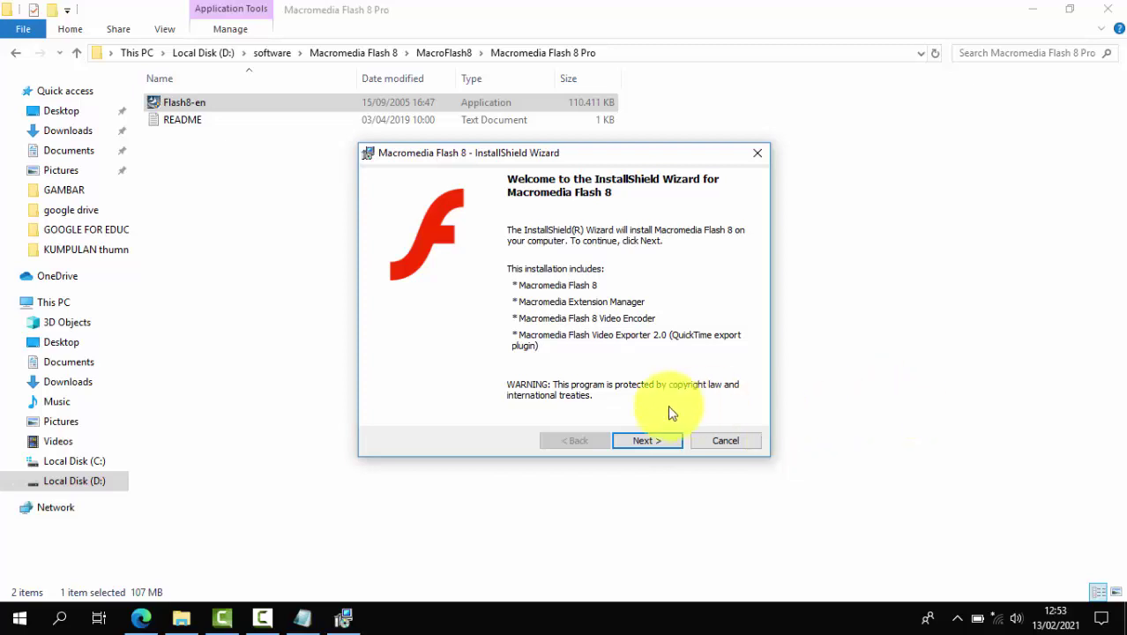
{"action": "left_click", "coordinate": [647, 440]}
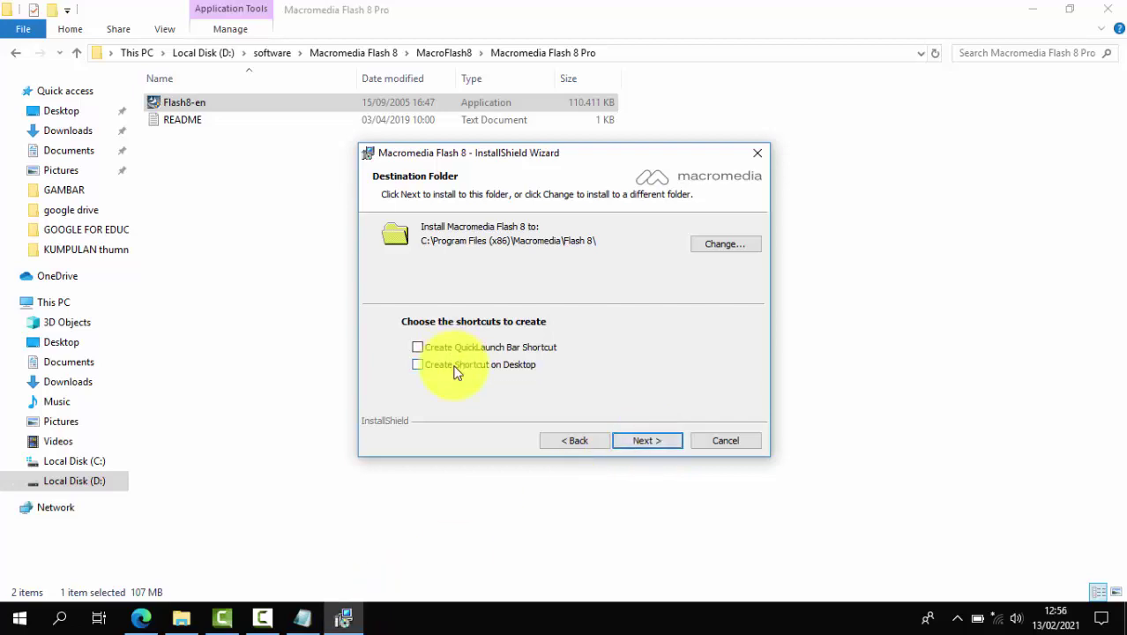
{"action": "left_click", "coordinate": [640, 441]}
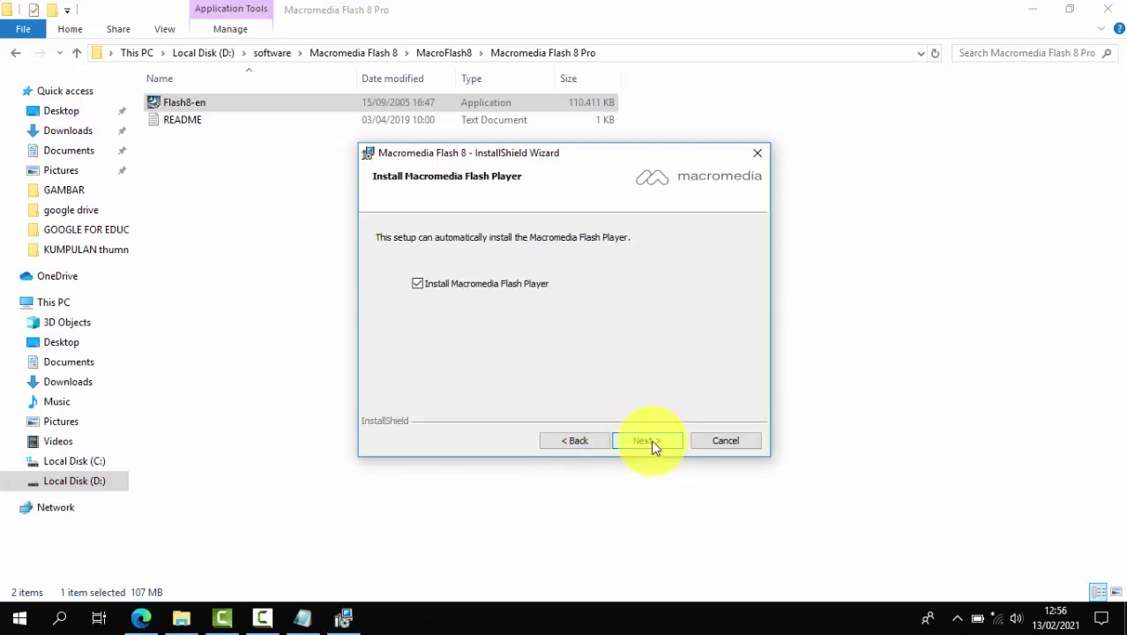
{"action": "left_click", "coordinate": [651, 441]}
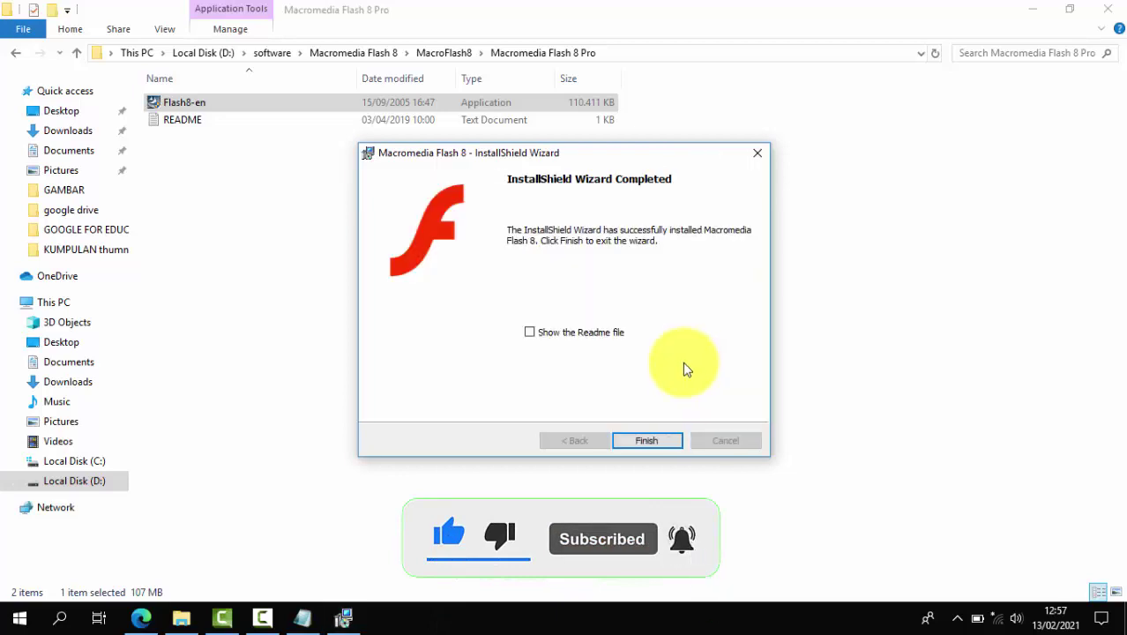
{"action": "left_click", "coordinate": [663, 444]}
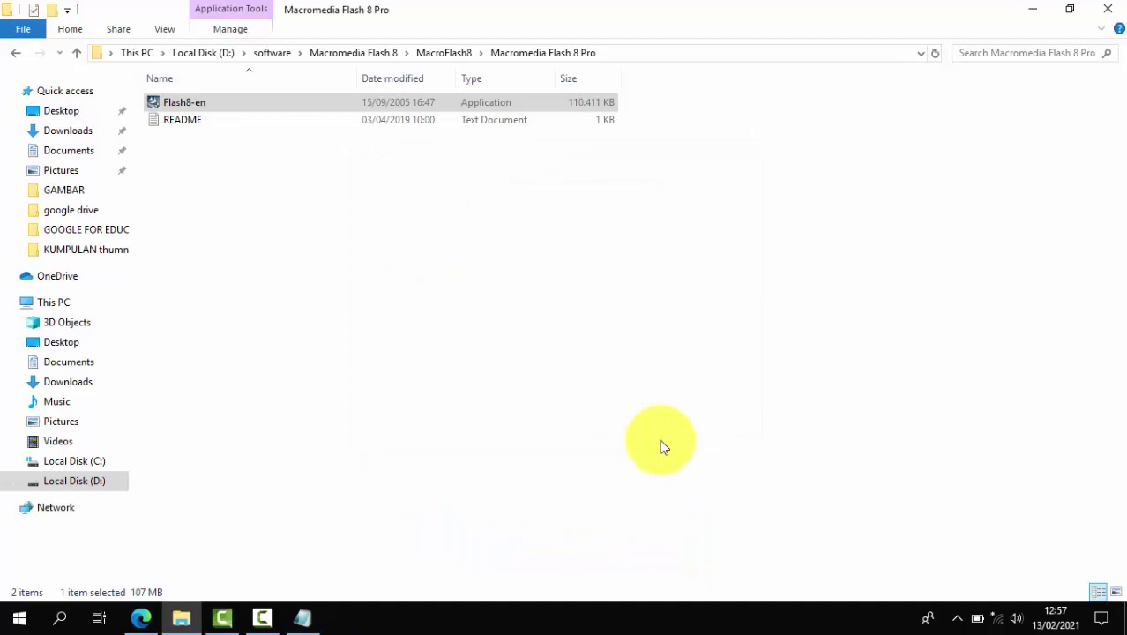
Show the desktop, reposition the Macromedia Flash 8 shortcut, and launch Flash 8 from it
{"action": "key", "text": "super+d"}
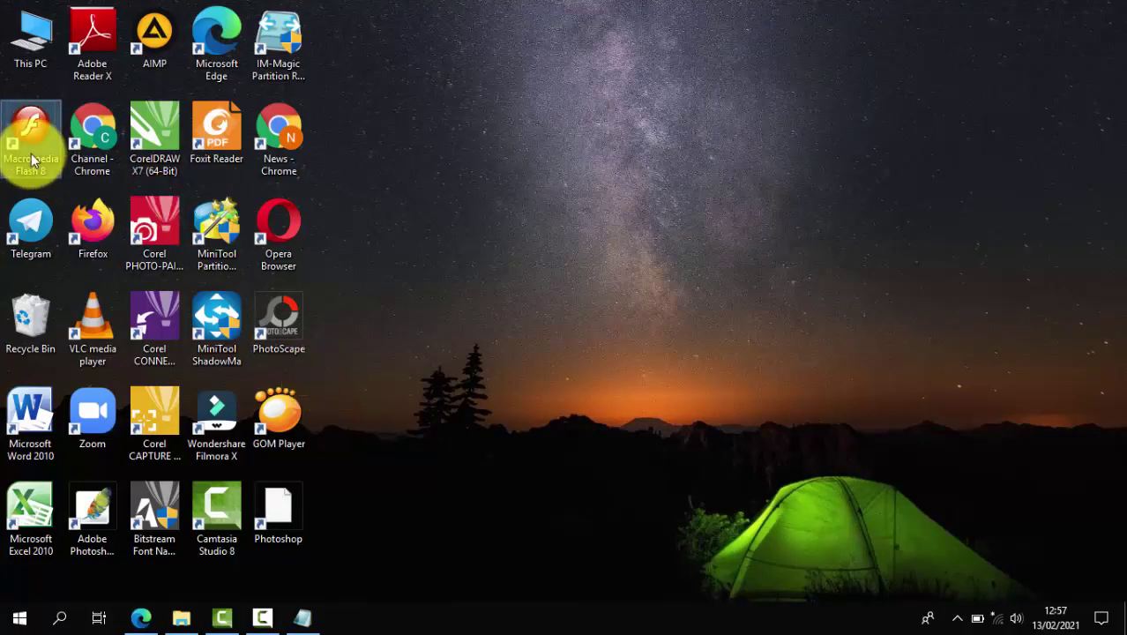
{"action": "left_click_drag", "start_coordinate": [31, 153], "coordinate": [425, 273]}
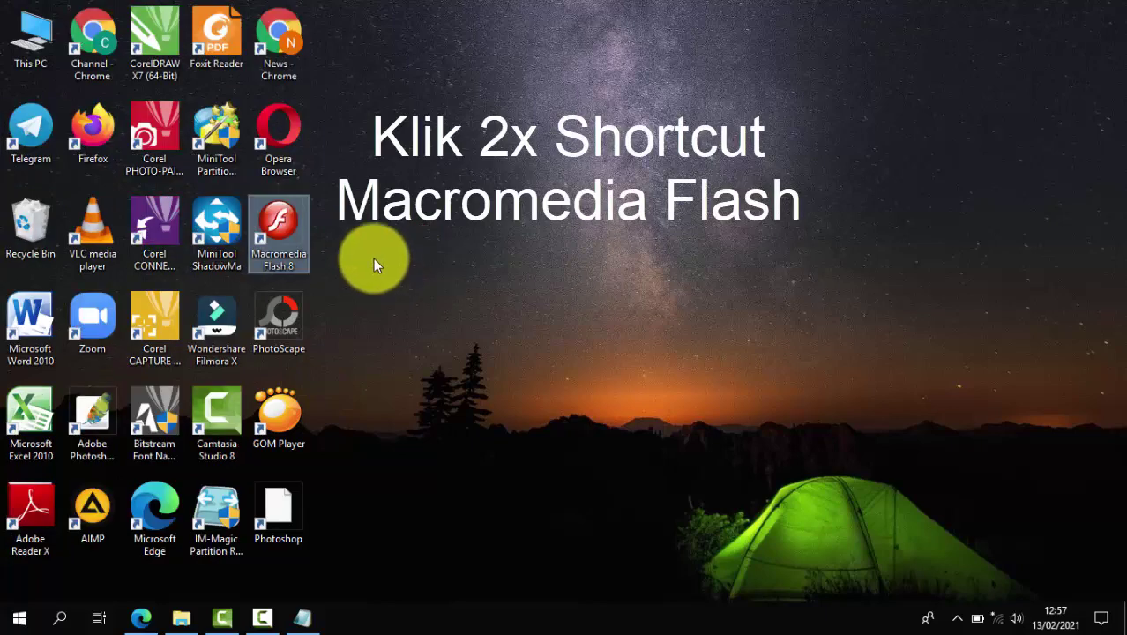
{"action": "double_click", "coordinate": [276, 230]}
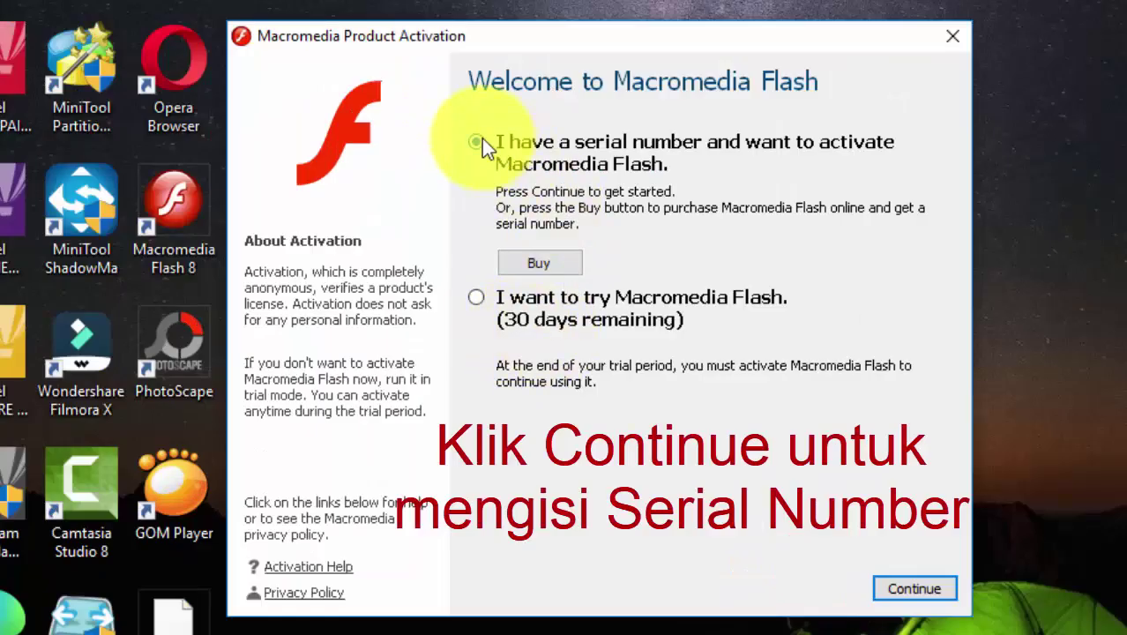
Choose serial-number activation and arrange the README notes beside the activation dialog
{"action": "left_click", "coordinate": [916, 587]}
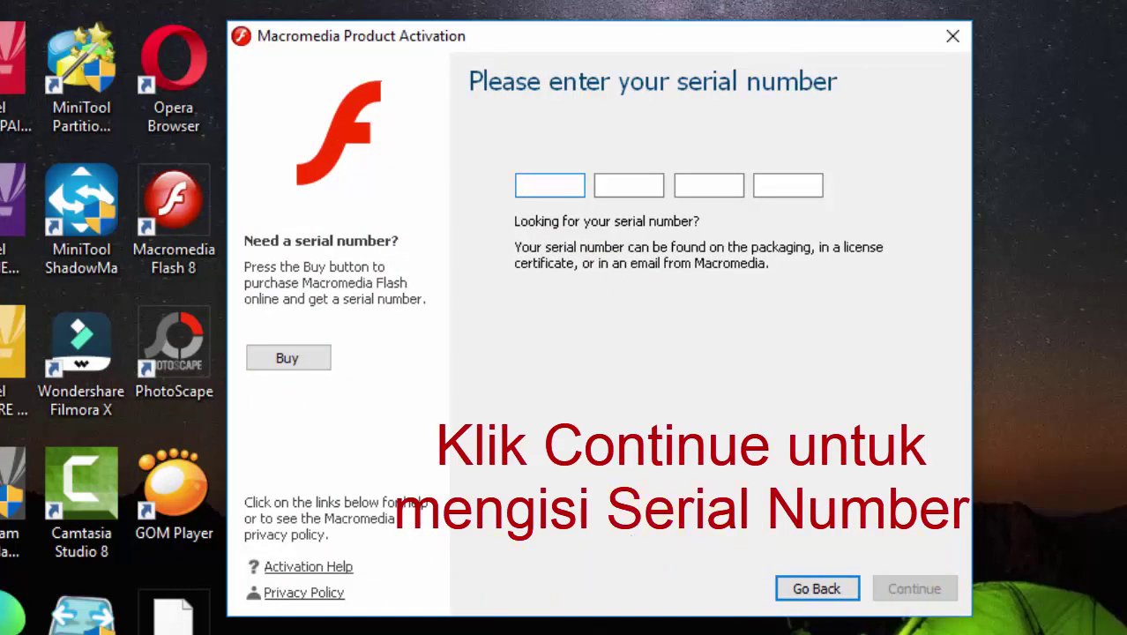
{"action": "key", "text": "alt+Tab"}
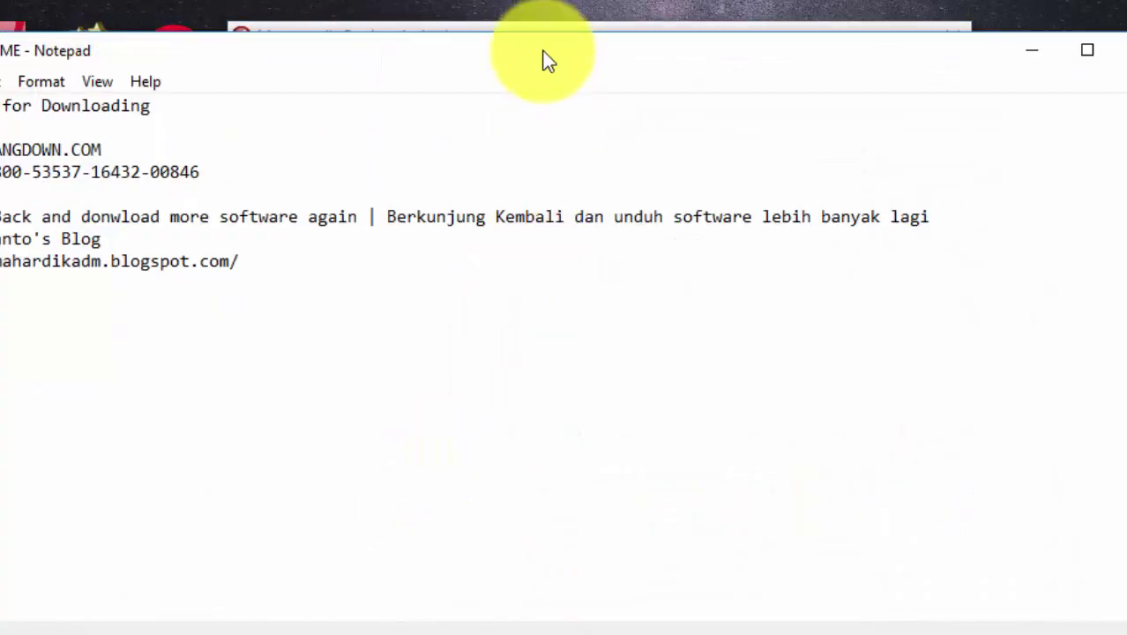
{"action": "left_click_drag", "start_coordinate": [546, 60], "coordinate": [581, 201]}
{"action": "left_click", "coordinate": [551, 41]}
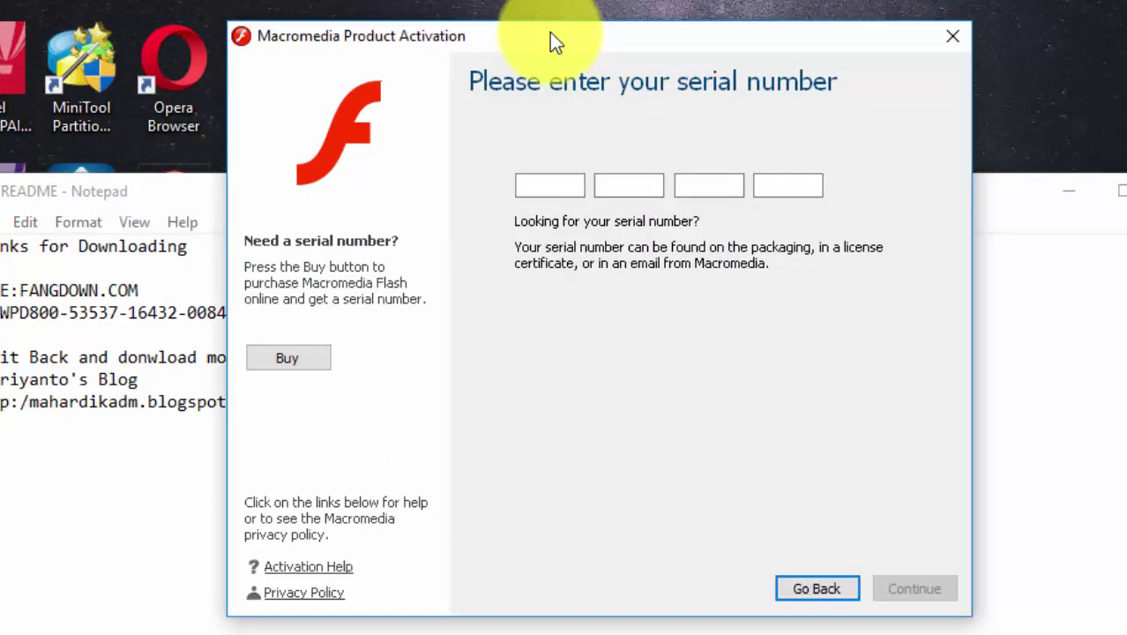
{"action": "left_click_drag", "start_coordinate": [549, 32], "coordinate": [803, 68]}
Enter the README serial number, pasting its last block into the fourth field
{"action": "left_click", "coordinate": [809, 223]}
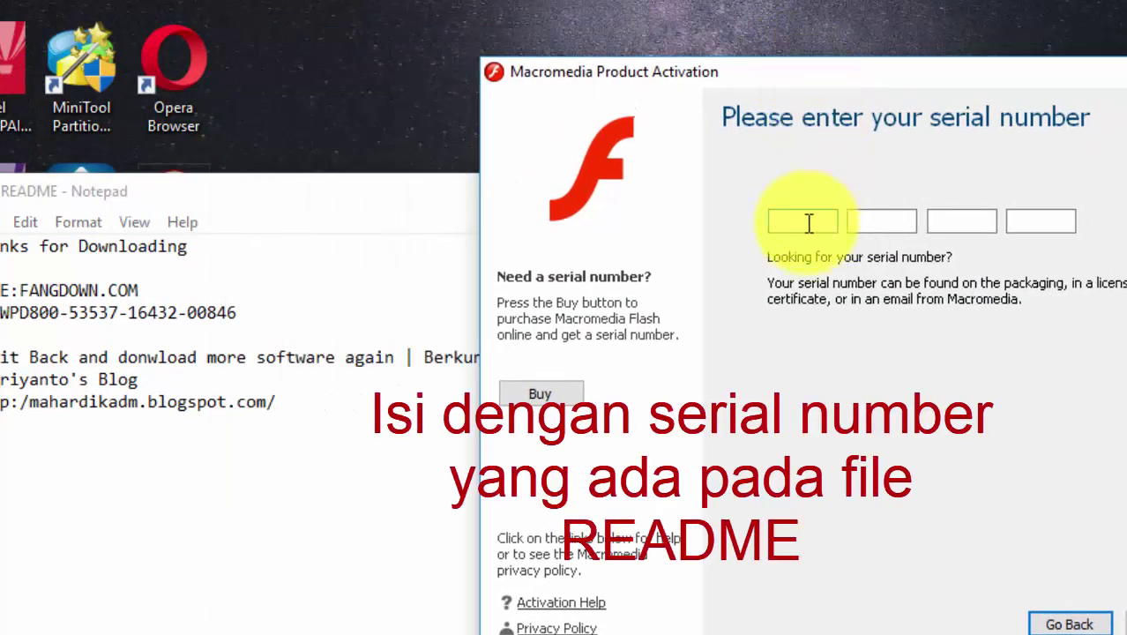
{"action": "type", "text": "WPD"}
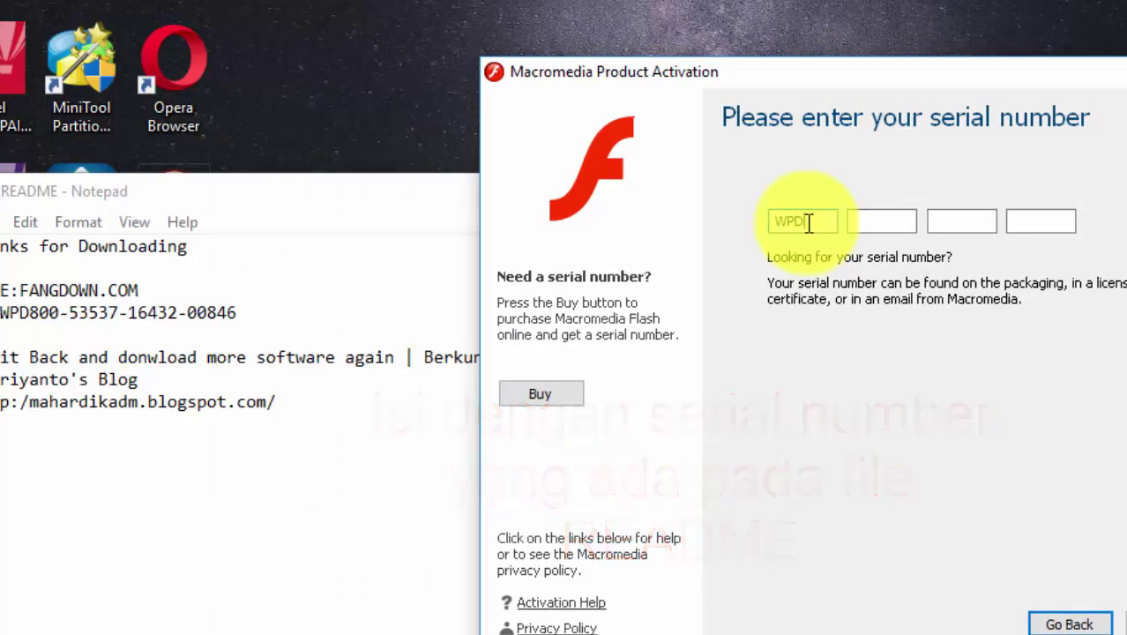
{"action": "type", "text": "8"}
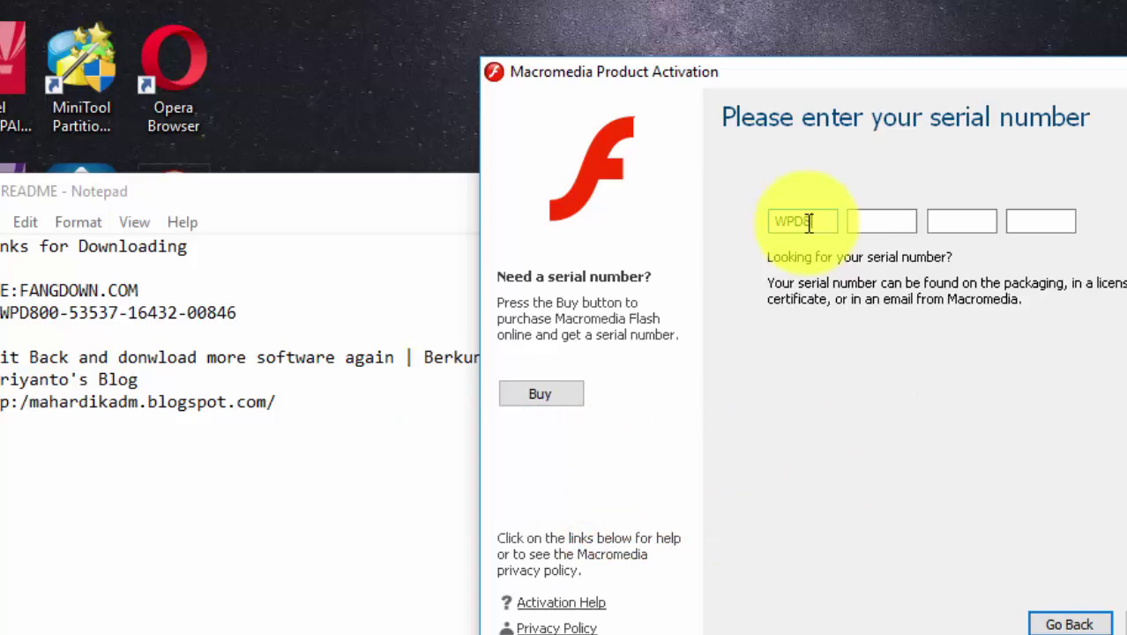
{"action": "type", "text": "00"}
{"action": "left_click", "coordinate": [201, 312]}
{"action": "double_click", "coordinate": [206, 312]}
{"action": "key", "text": "ctrl+c"}
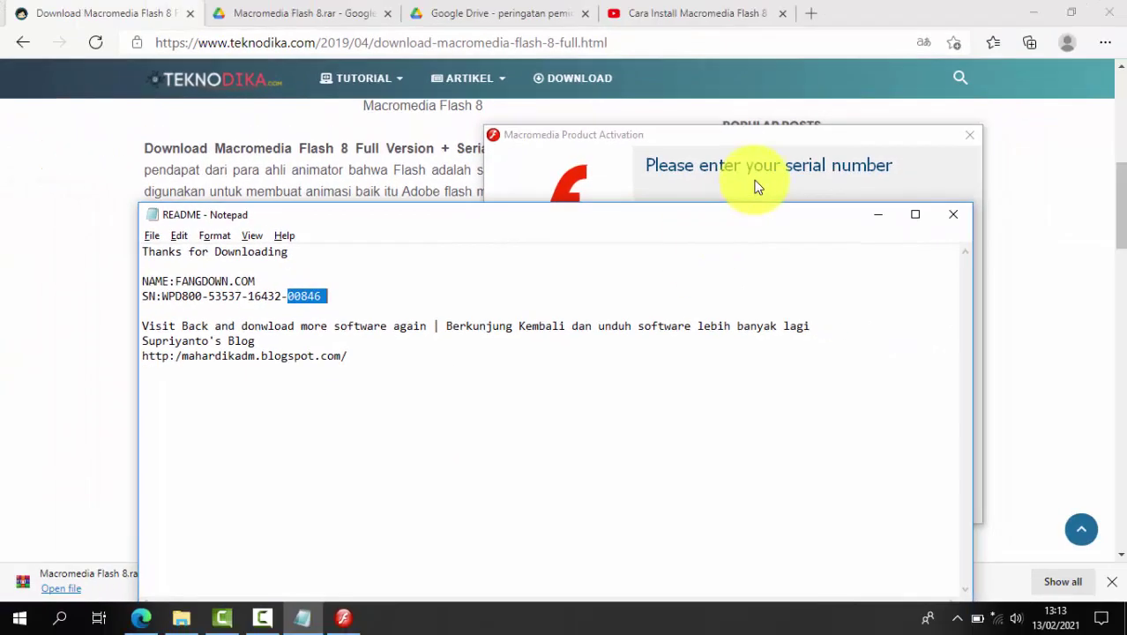
{"action": "left_click", "coordinate": [816, 171]}
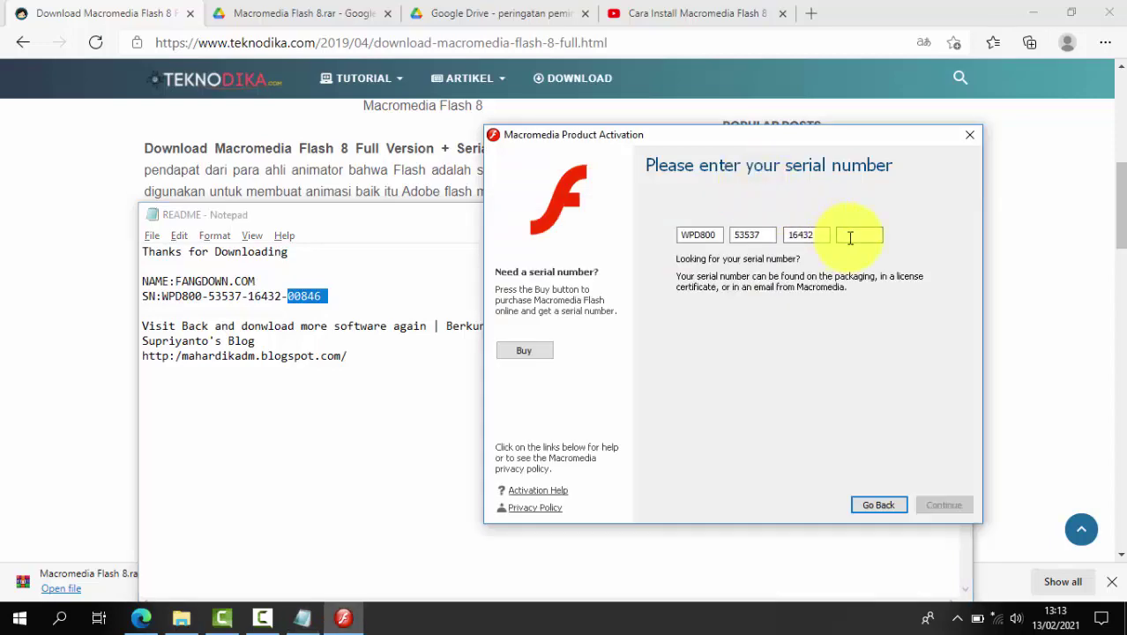
{"action": "key", "text": "ctrl+v"}
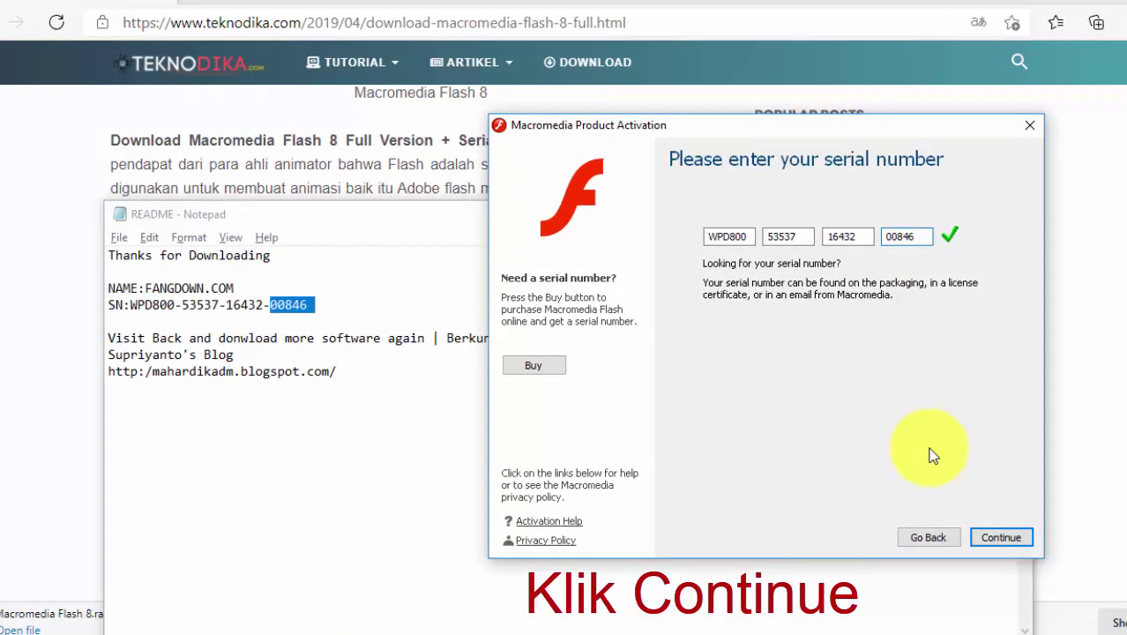
Continue activation and fill in the registration first name, last name and e-mail
{"action": "left_click", "coordinate": [999, 542]}
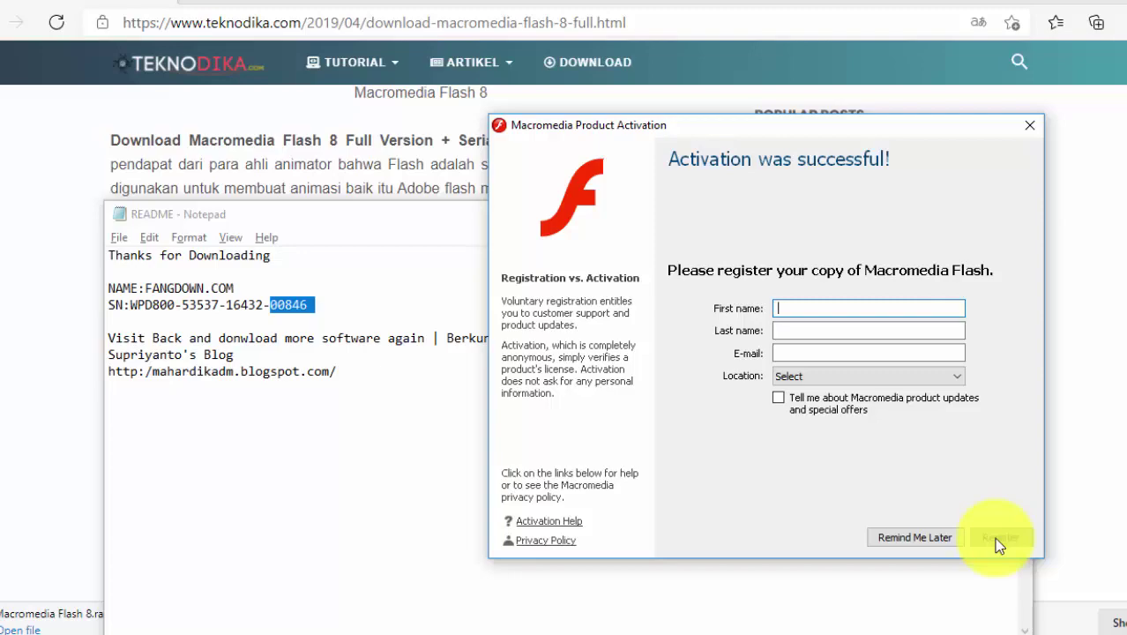
{"action": "type", "text": "TUTORIAL"}
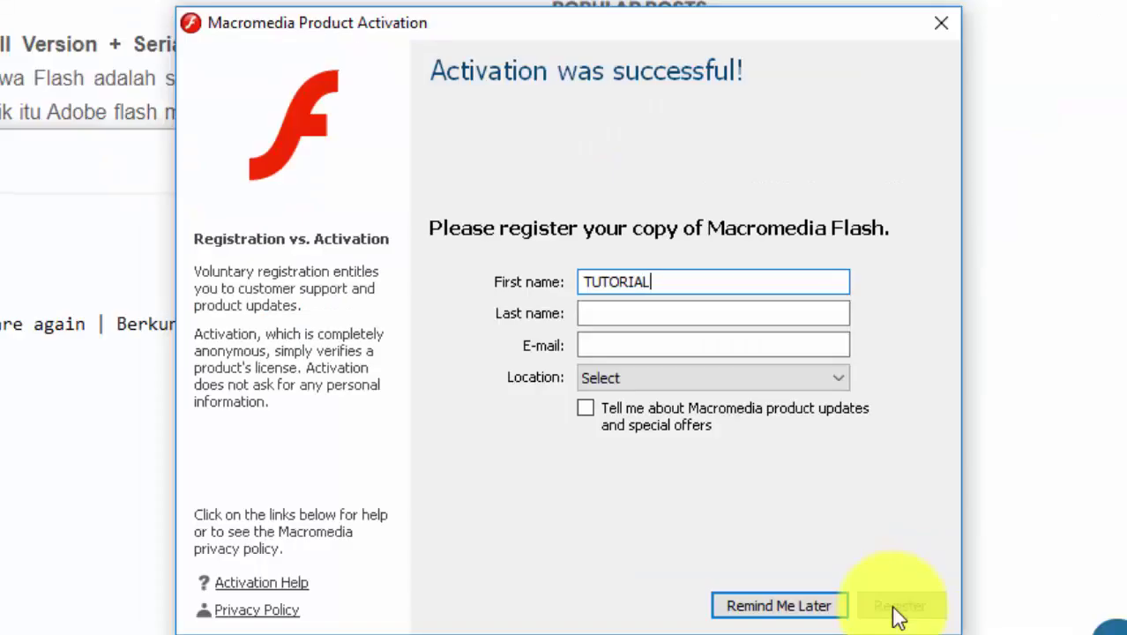
{"action": "key", "text": "Tab"}
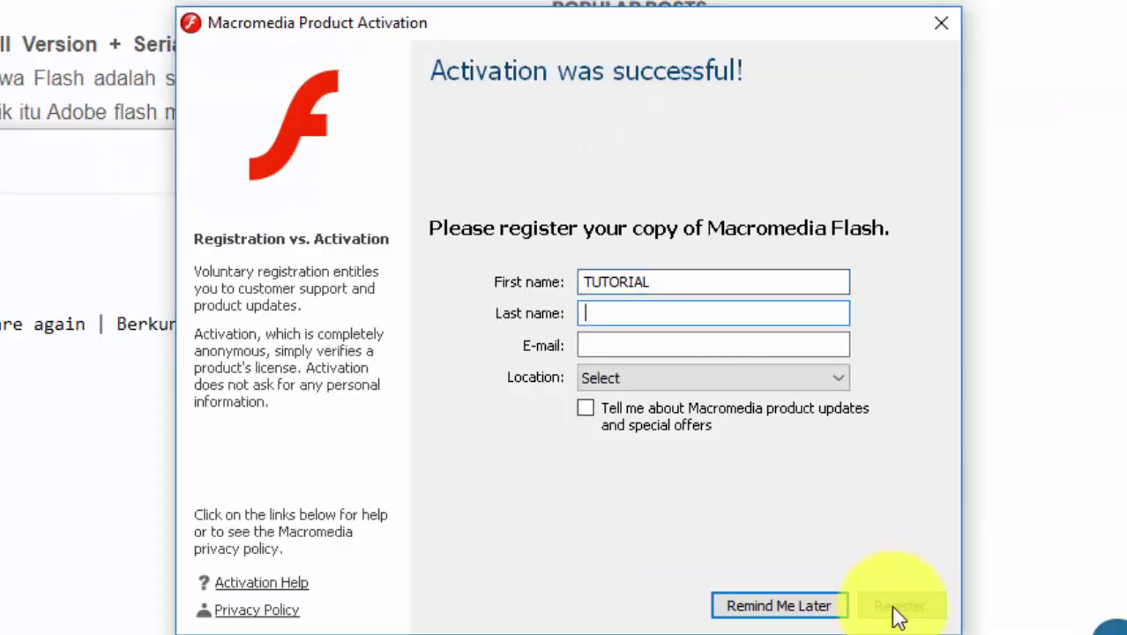
{"action": "type", "text": "KOM"}
{"action": "key", "text": "Tab"}
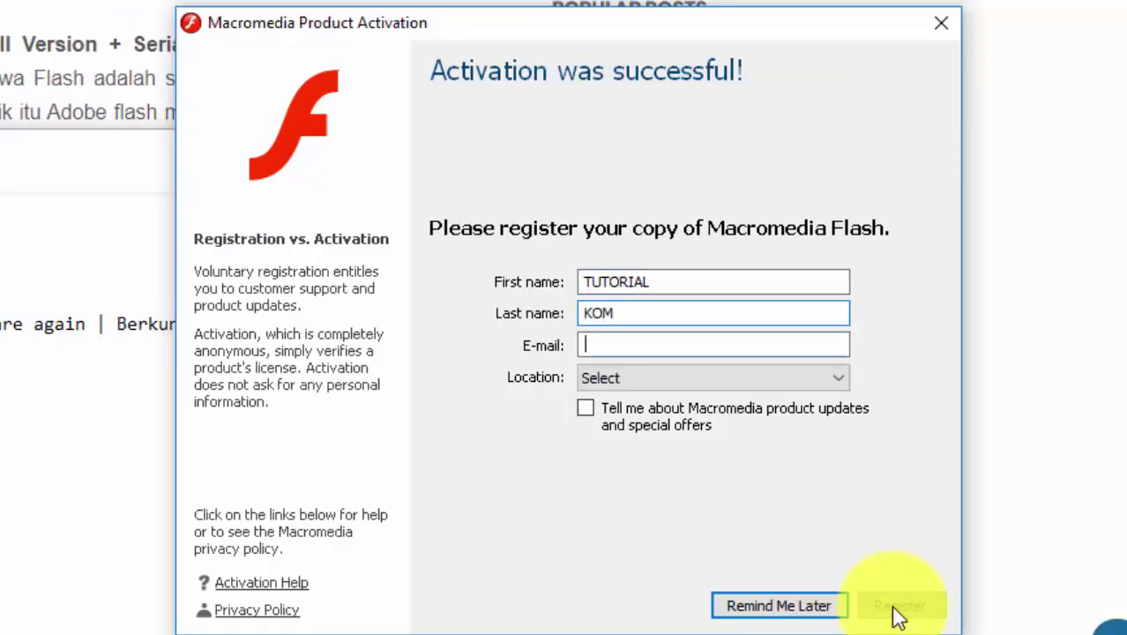
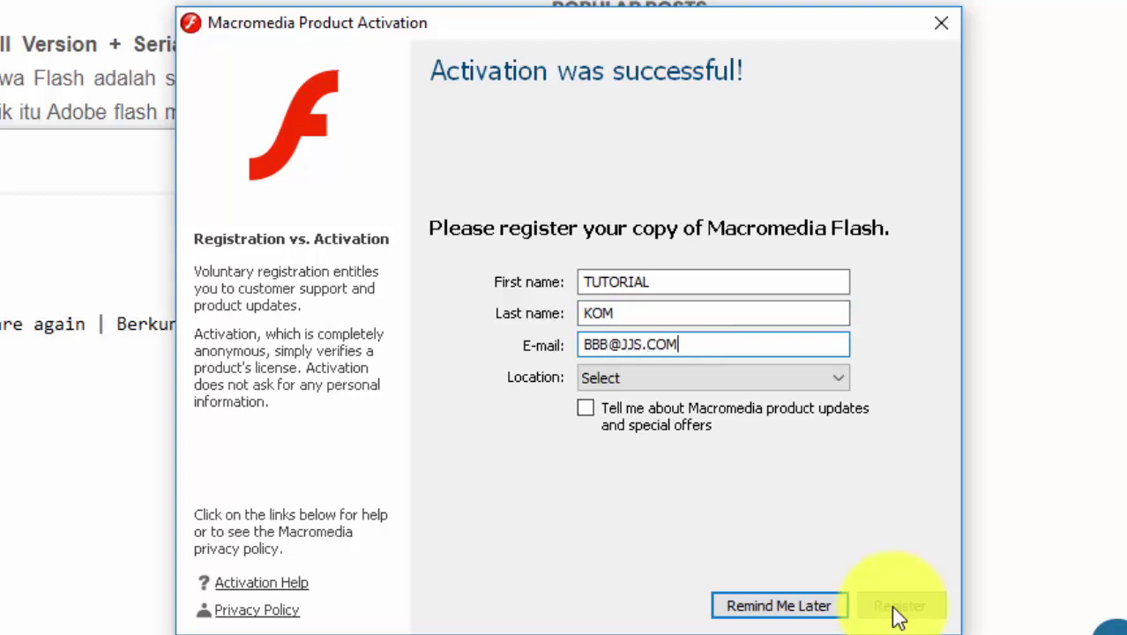
Postpone registration with Remind Me Later so Flash 8 launches
{"action": "left_click", "coordinate": [780, 606]}
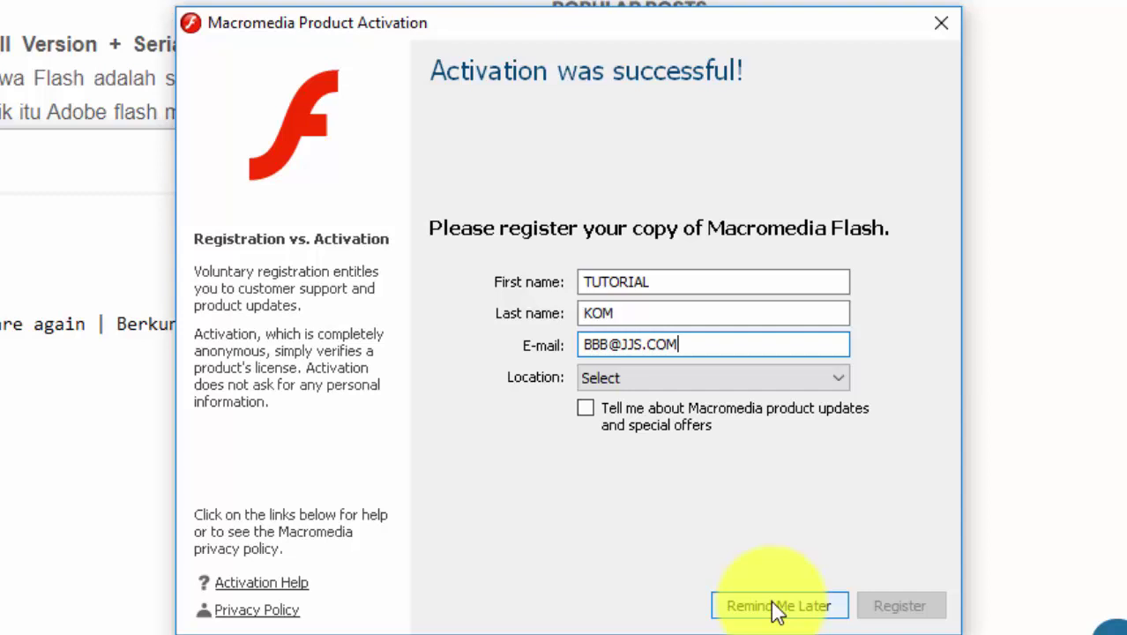
{"action": "left_click", "coordinate": [778, 608]}
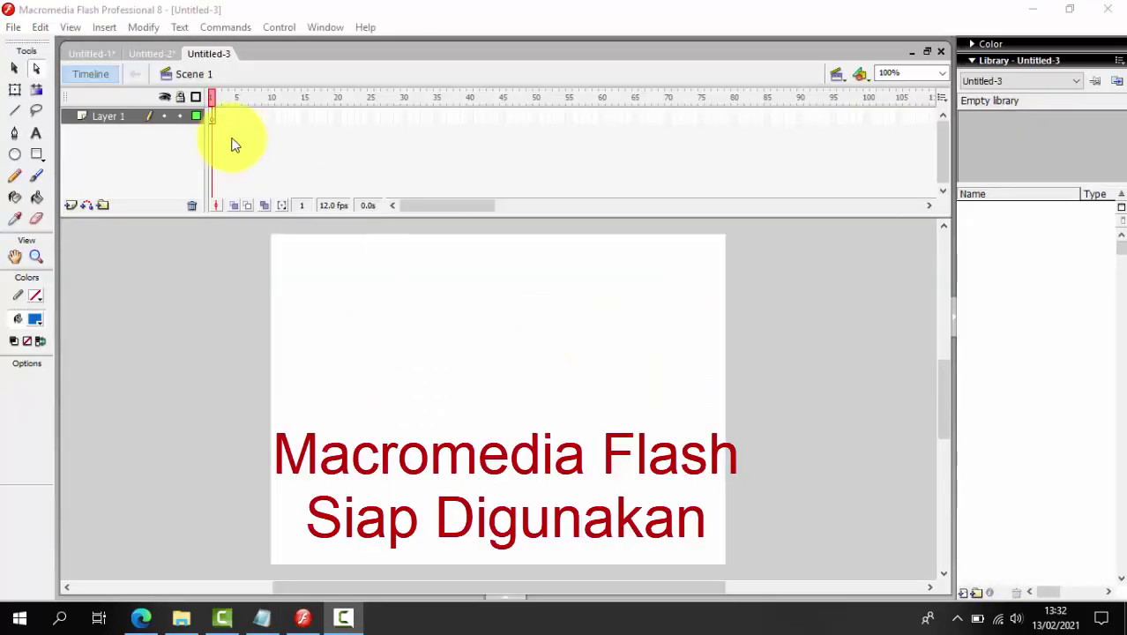
Draw a blue filled square left of the stage centre with the Rectangle tool
{"action": "left_click", "coordinate": [36, 196]}
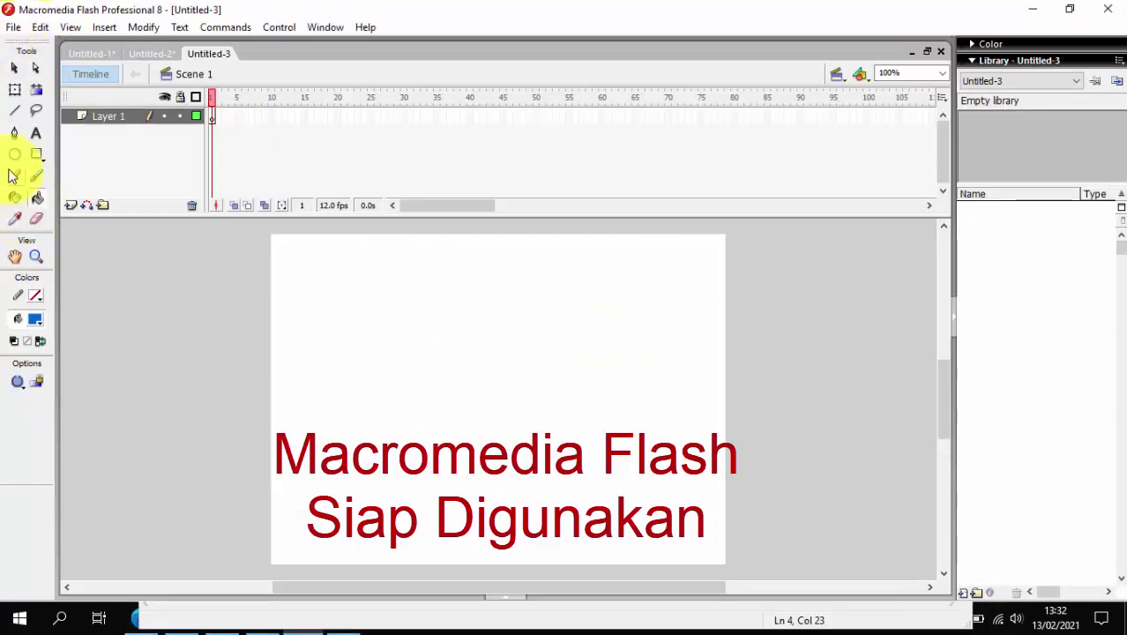
{"action": "left_click", "coordinate": [41, 154]}
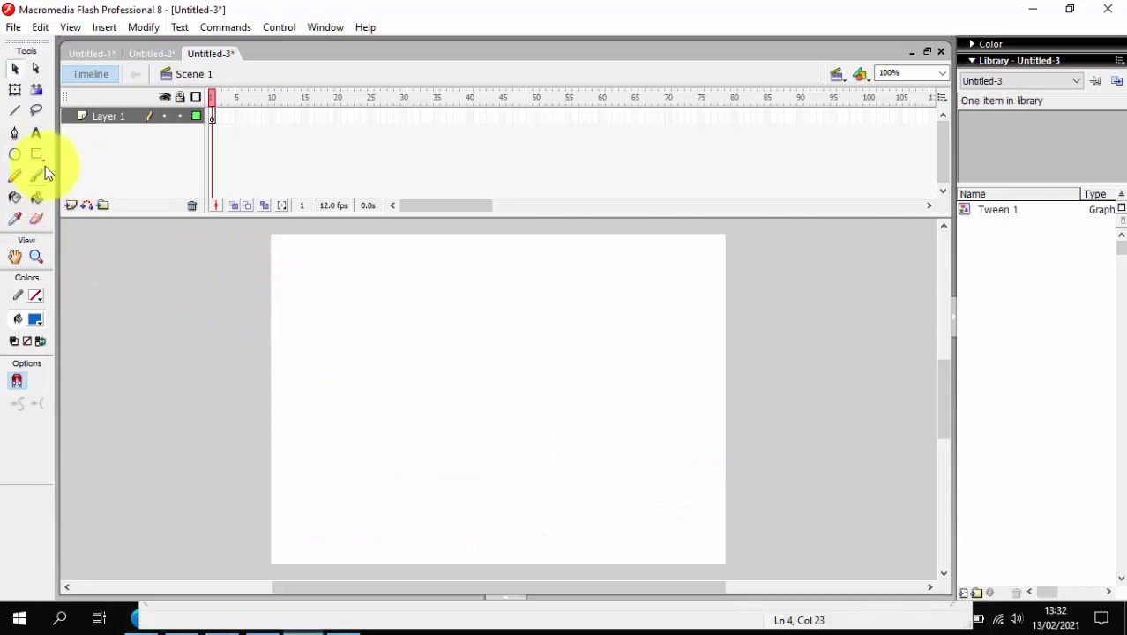
{"action": "left_click", "coordinate": [40, 158]}
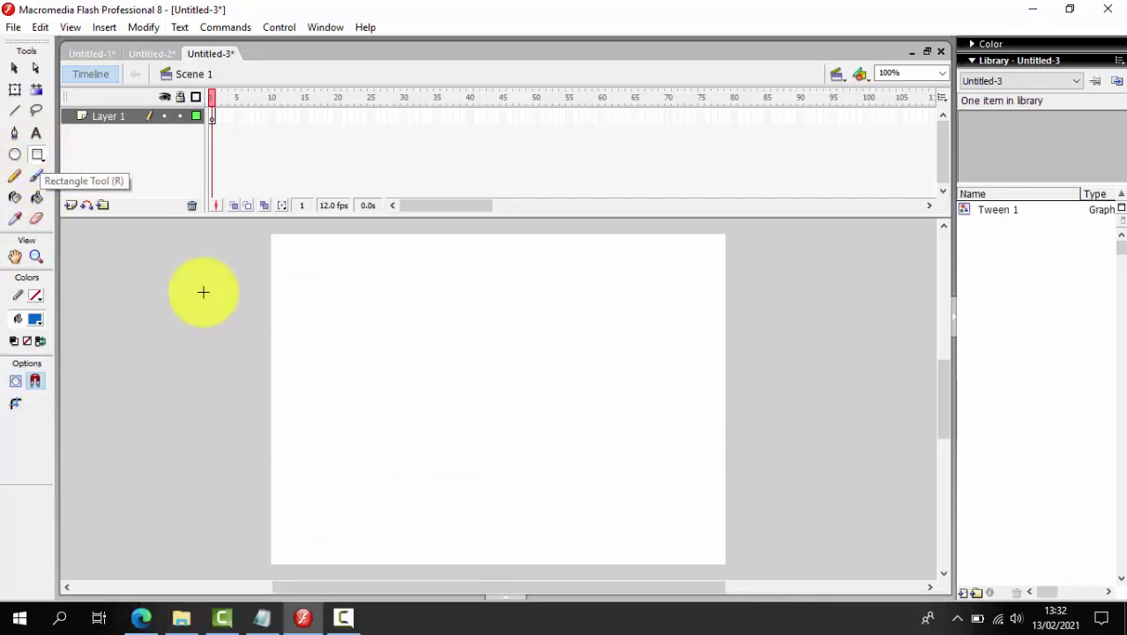
{"action": "left_click_drag", "start_coordinate": [350, 335], "coordinate": [437, 422]}
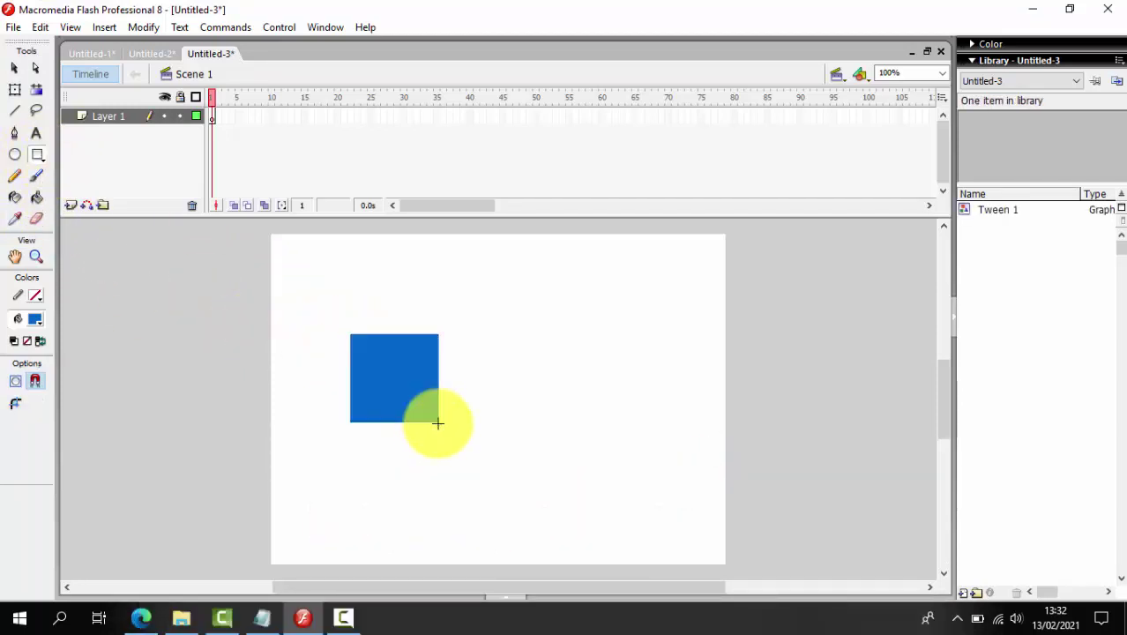
Add a keyframe at frame 15 and move the square to the stage's upper right
{"action": "right_click", "coordinate": [305, 115]}
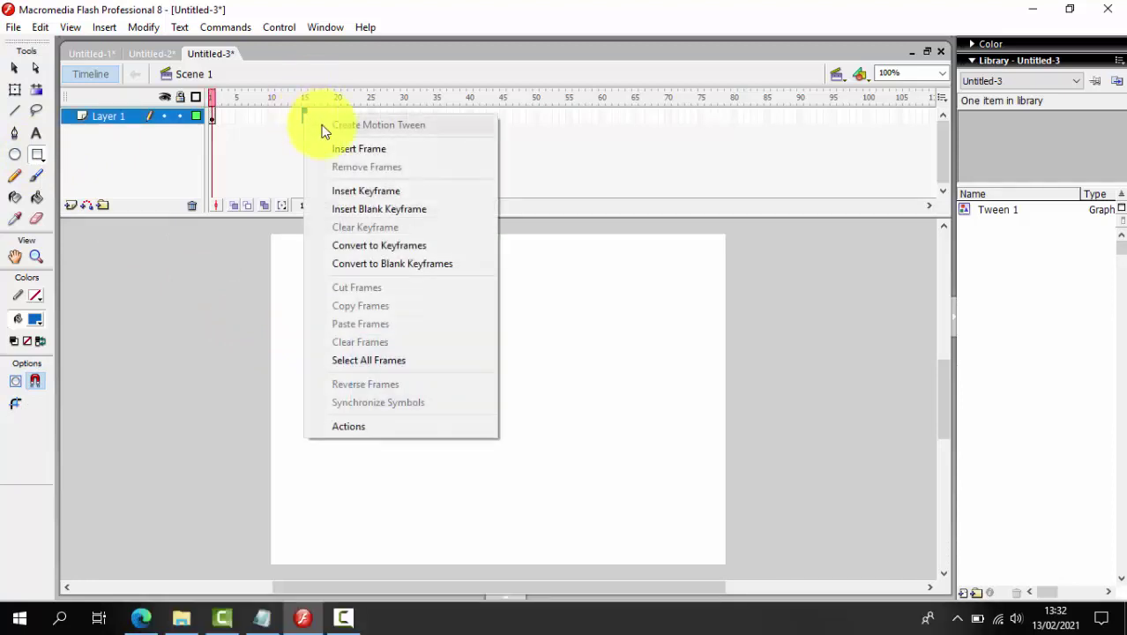
{"action": "left_click", "coordinate": [366, 192]}
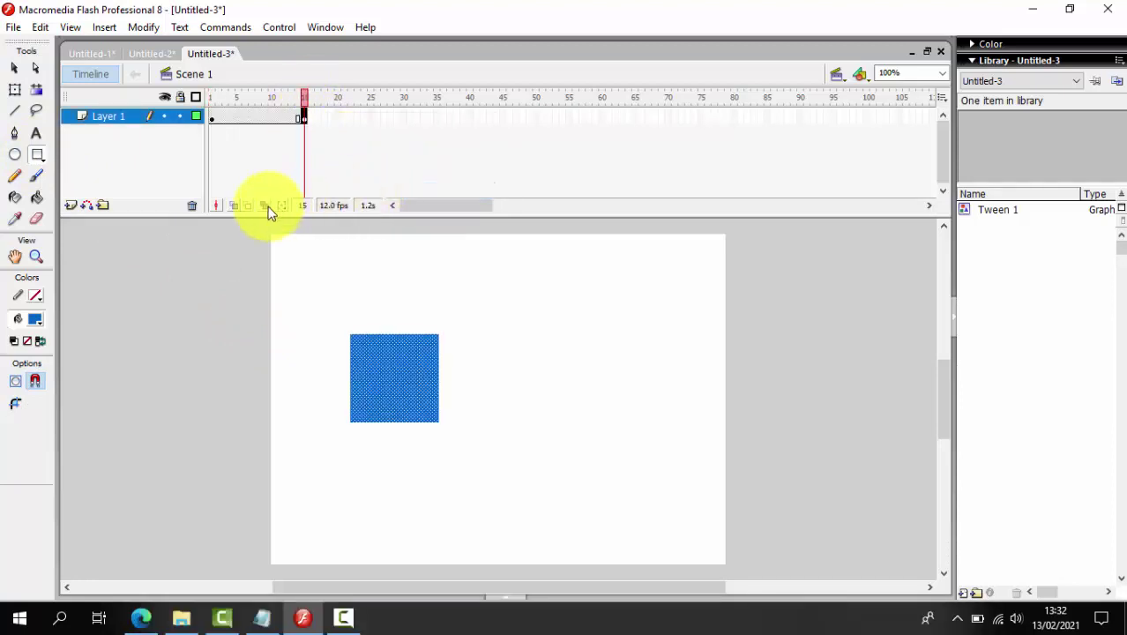
{"action": "left_click", "coordinate": [14, 69]}
{"action": "left_click_drag", "start_coordinate": [438, 374], "coordinate": [621, 305]}
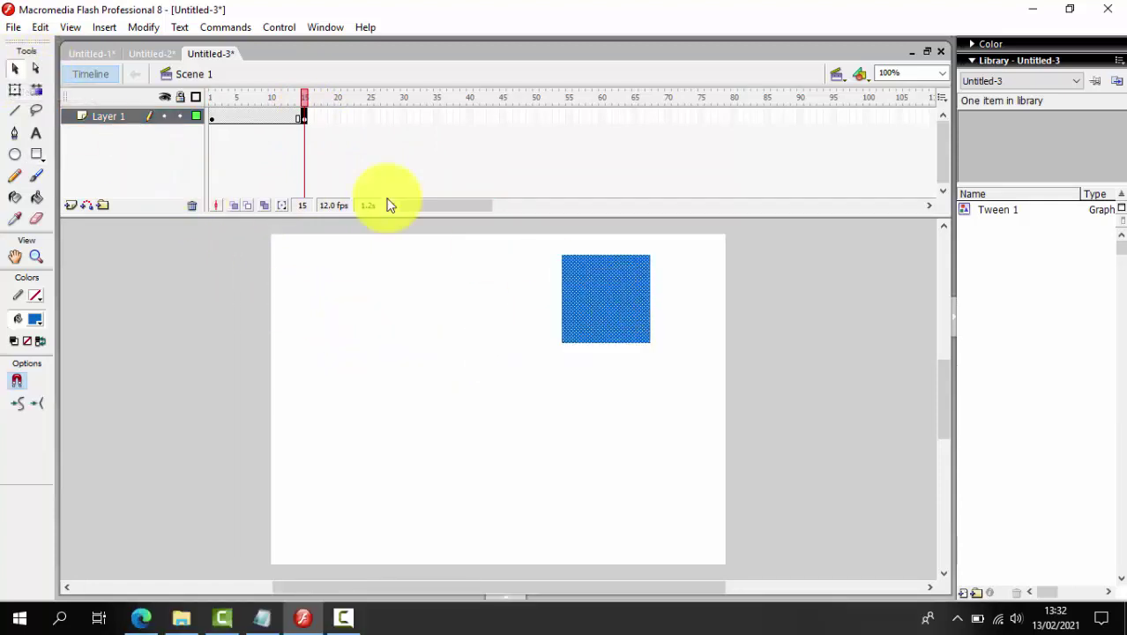
Create a motion tween between frames 1 and 15 and play it back twice
{"action": "right_click", "coordinate": [253, 117]}
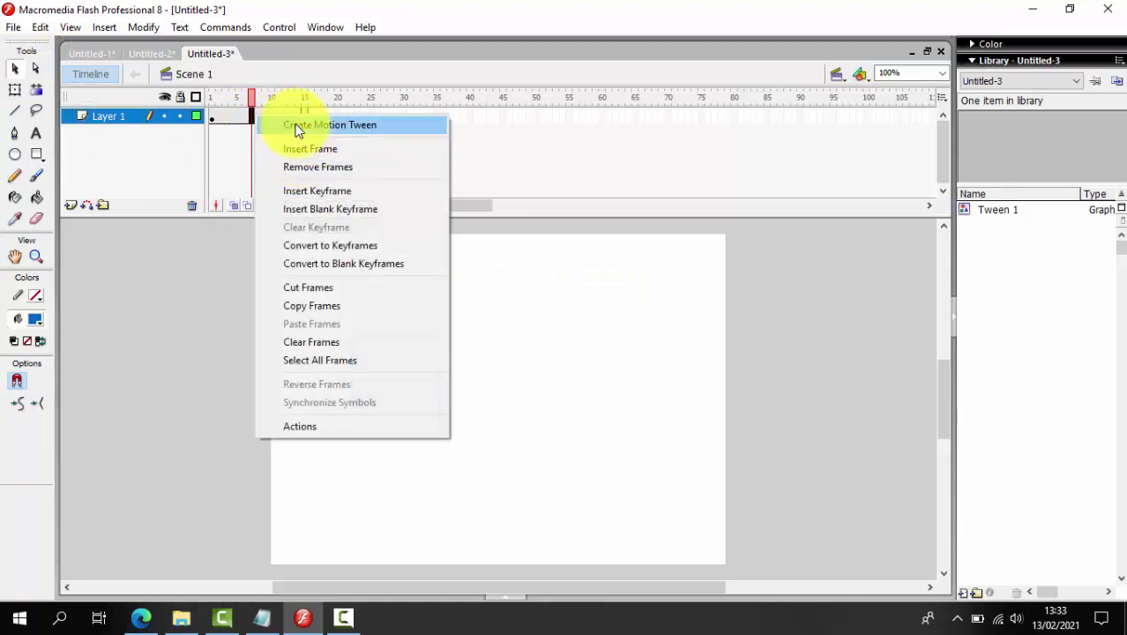
{"action": "left_click", "coordinate": [297, 126]}
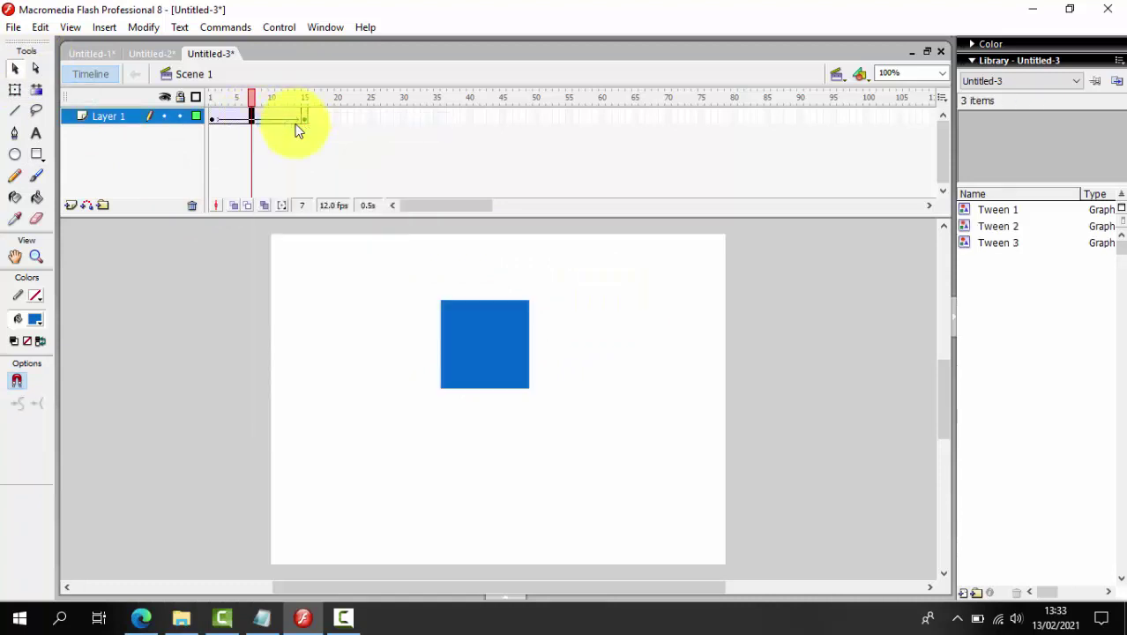
{"action": "key", "text": "Return"}
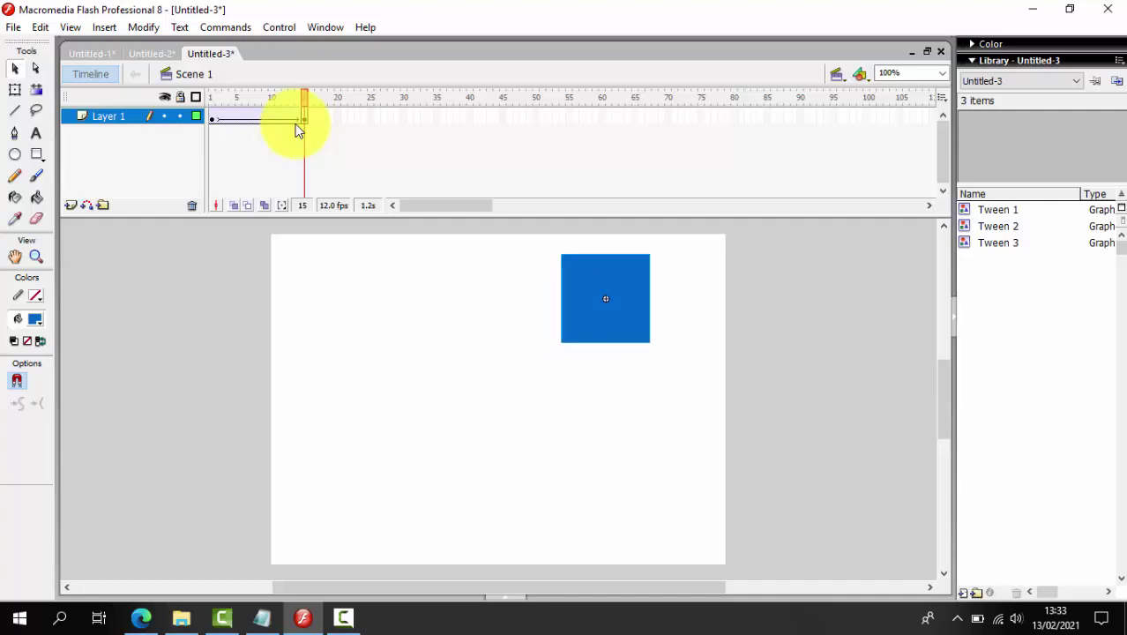
{"action": "key", "text": "Return"}
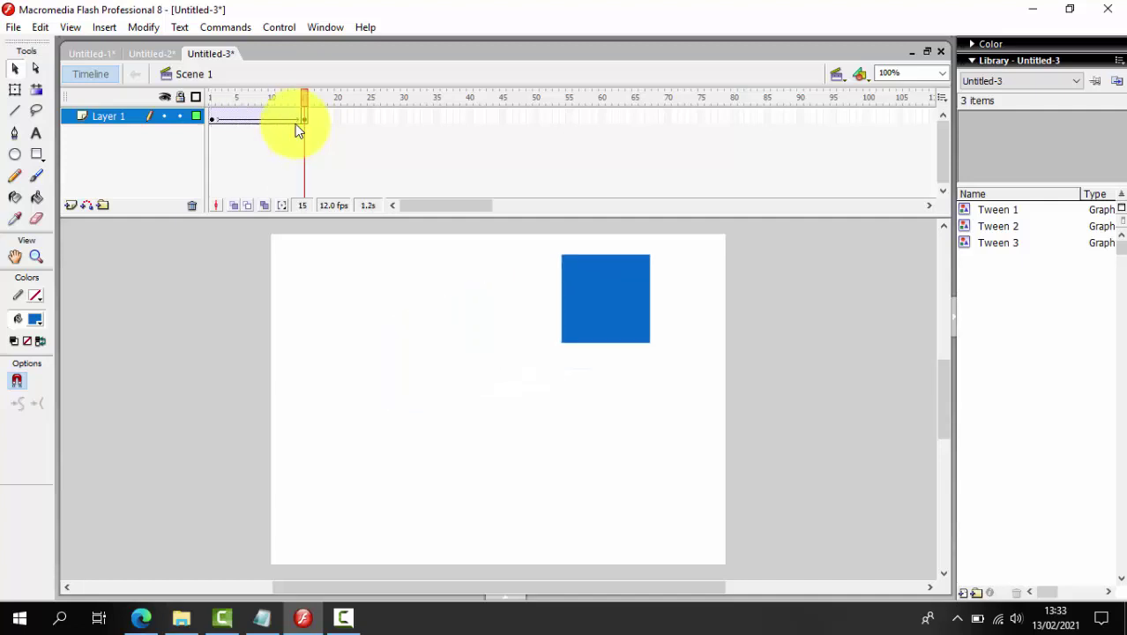